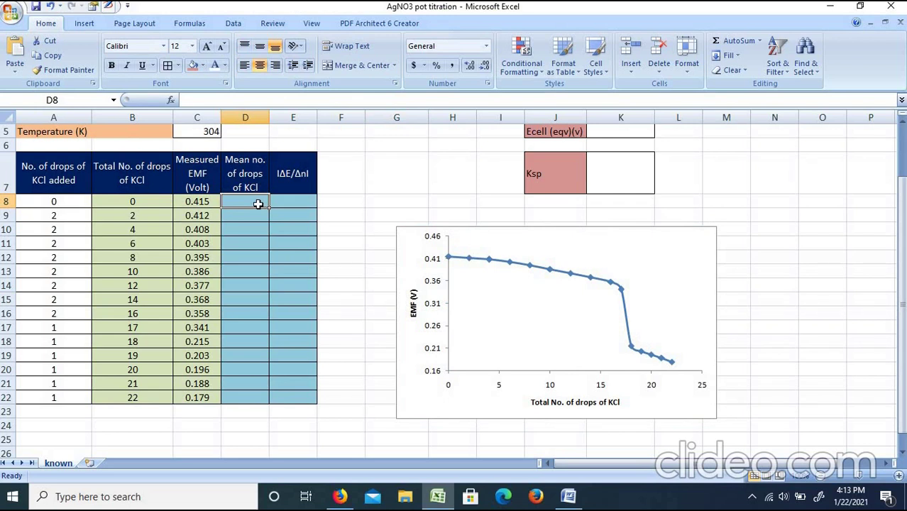
Enter =AVERAGE(B8,B9) in D9 to get a mean of 1 drop.
left_click(257, 215)
type("=Aver")
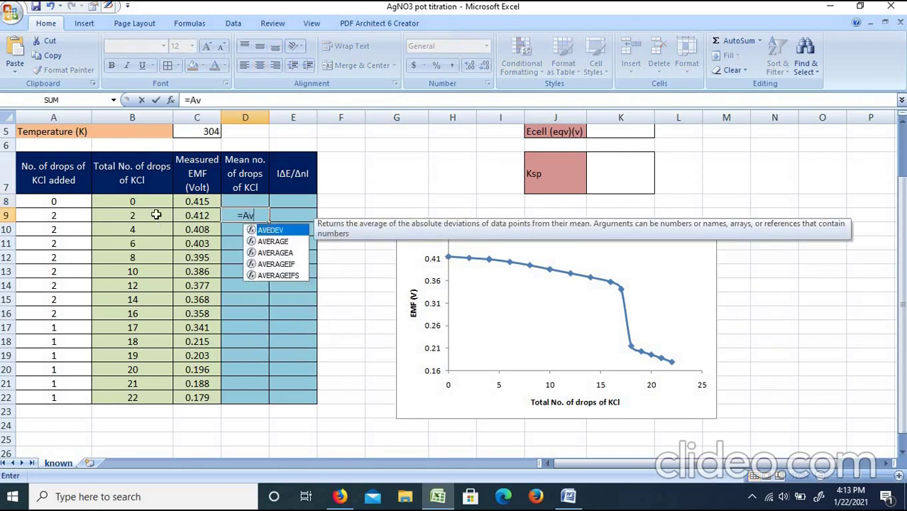
double_click(268, 230)
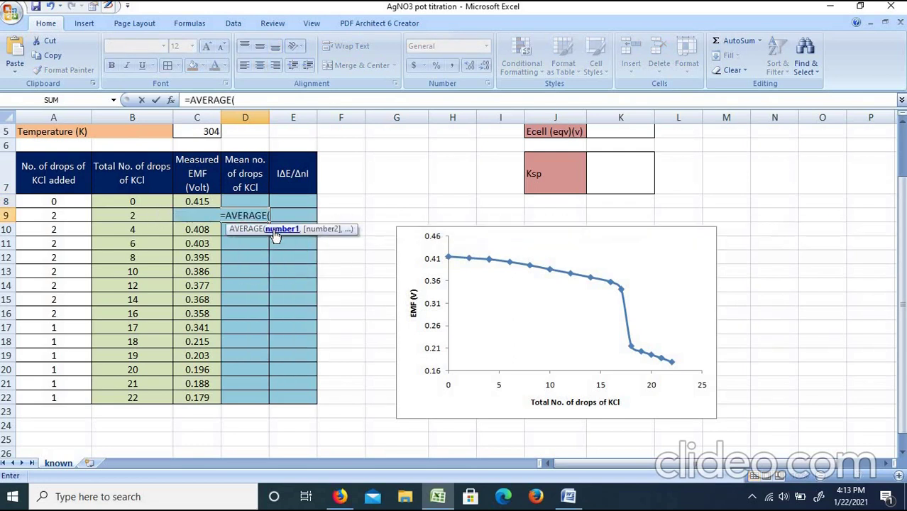
left_click(154, 200)
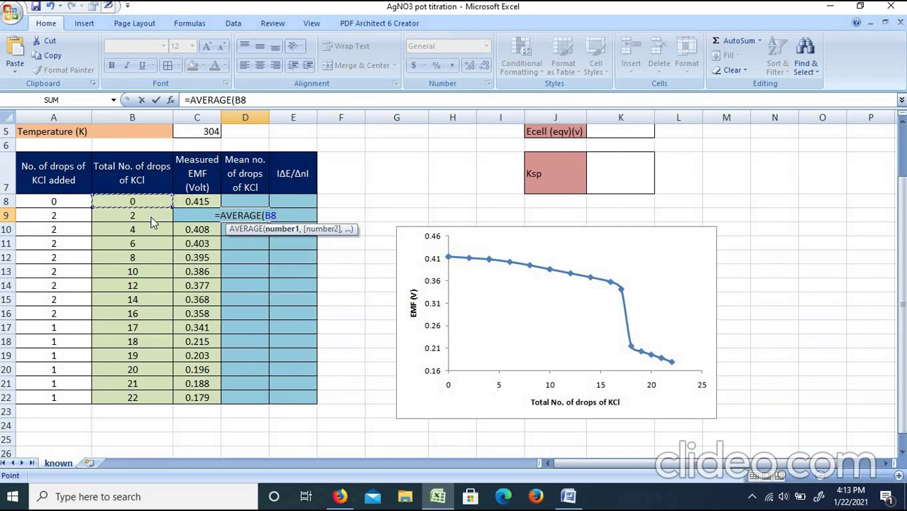
type(",")
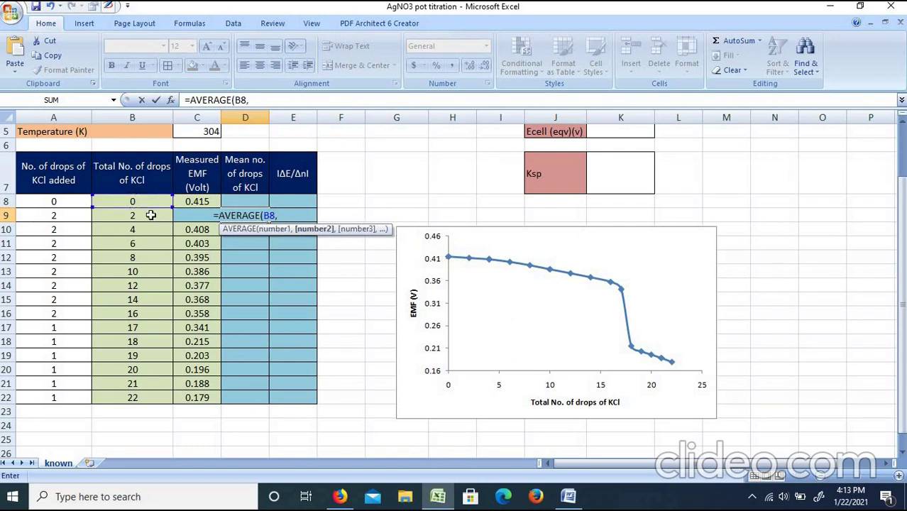
left_click(151, 215)
type(")")
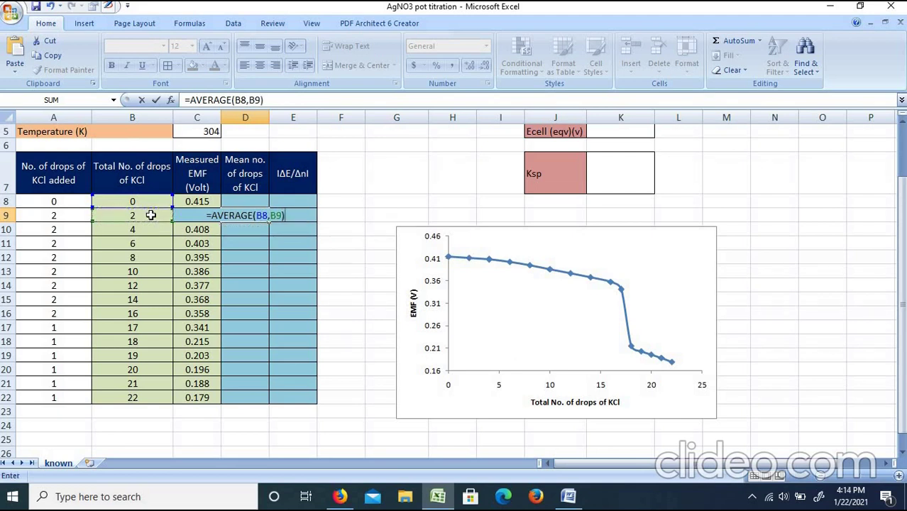
key("Return")
left_click(282, 216)
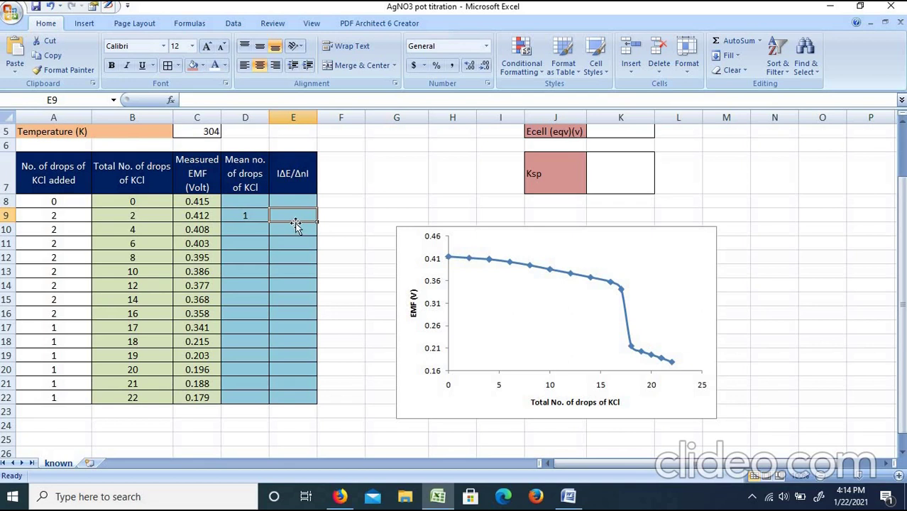
Enter =ABS((C8-C9)/(B8-B9)) in E9, giving a ΔE/Δn of 0.0015.
type("=Ab")
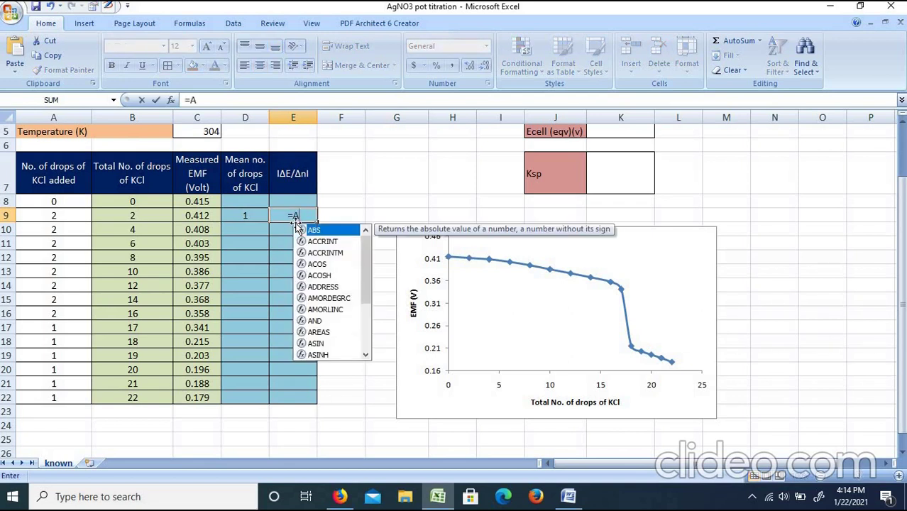
double_click(312, 230)
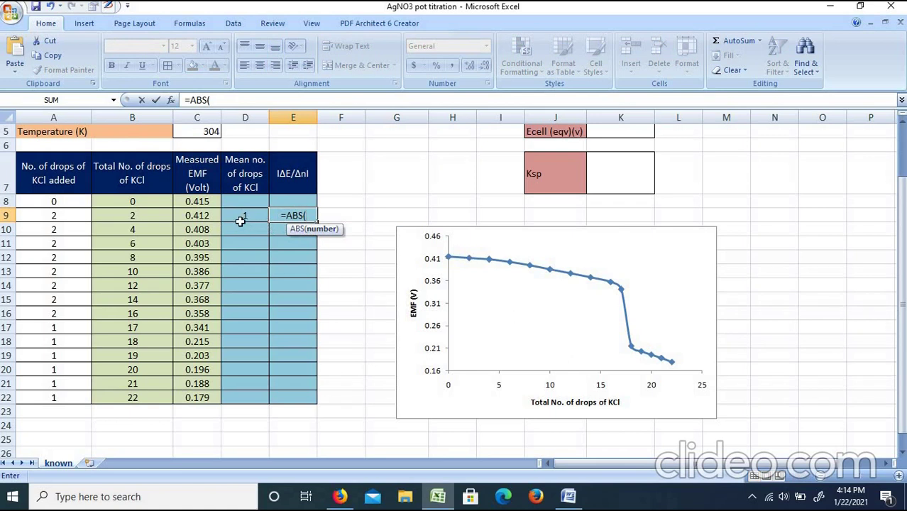
type("(")
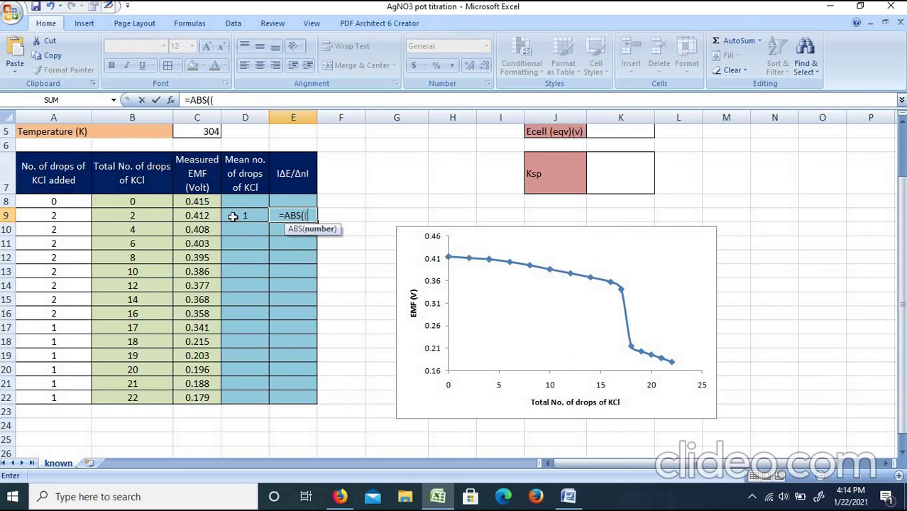
left_click(200, 203)
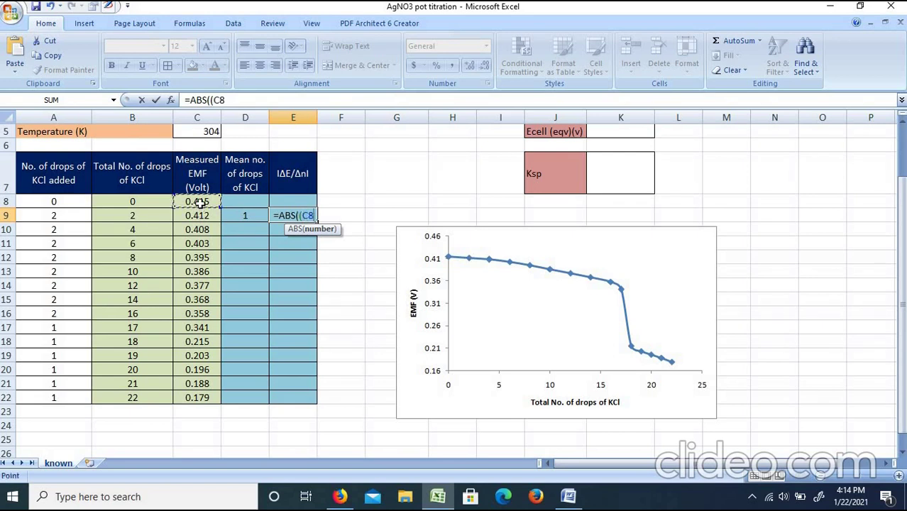
type("-")
left_click(201, 218)
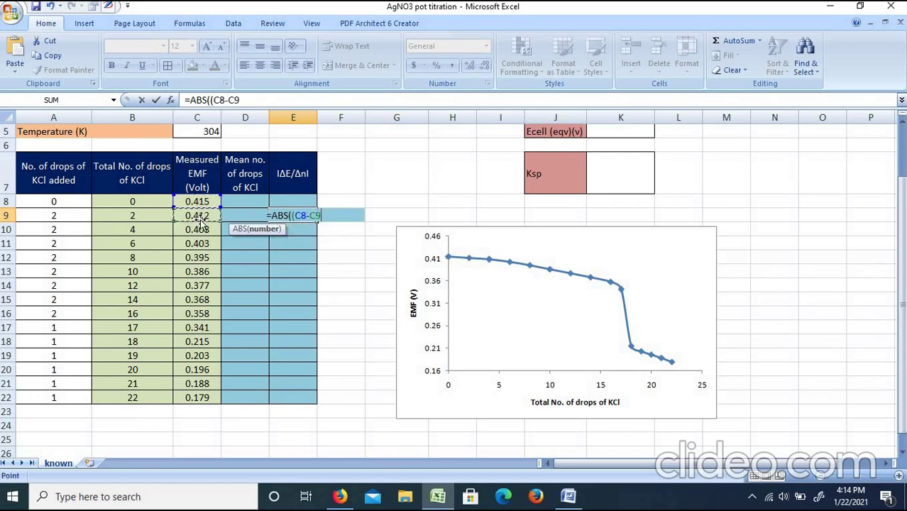
type(")/")
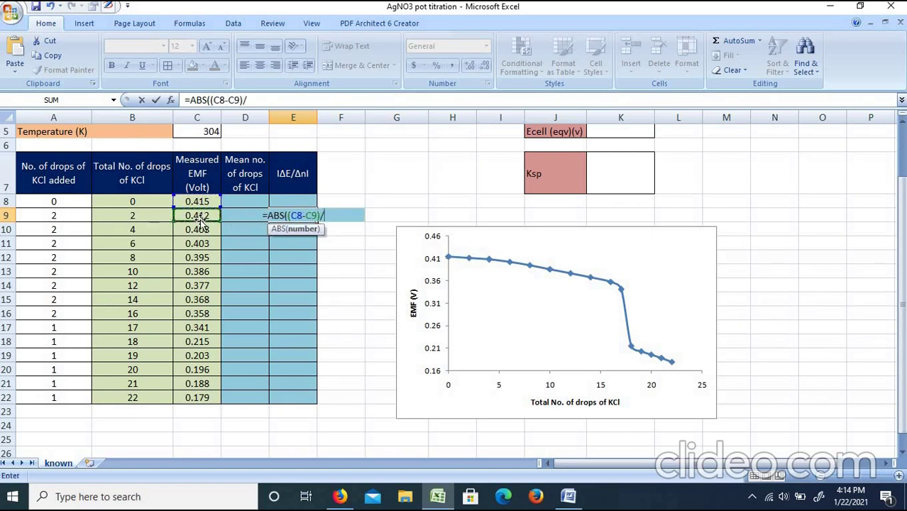
left_click(137, 202)
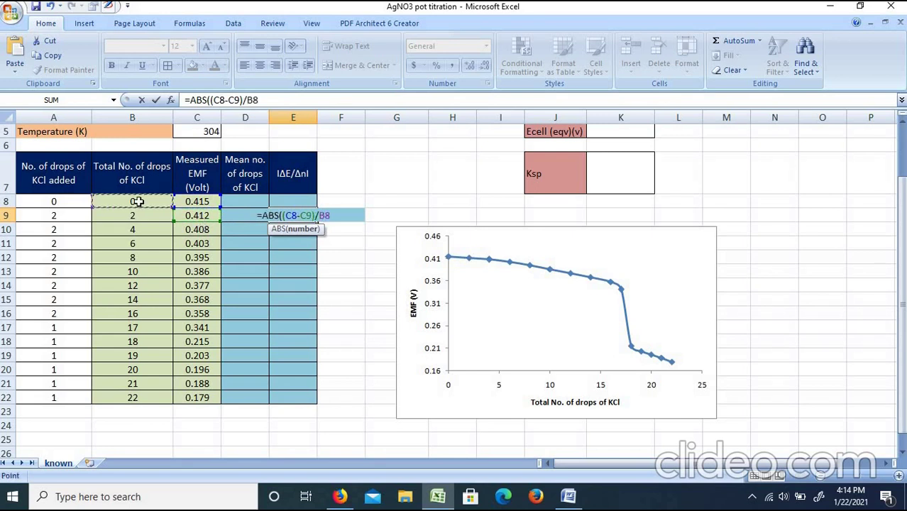
left_click(321, 216)
type("(C8")
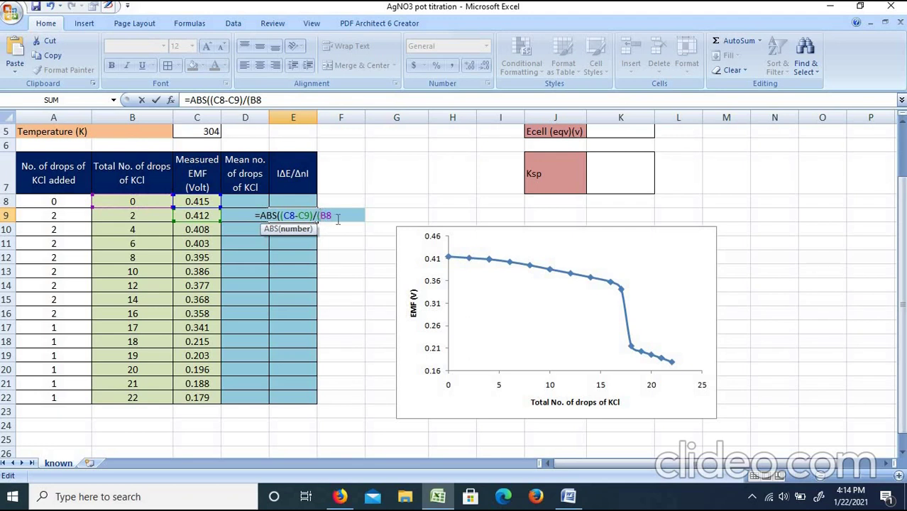
type("-")
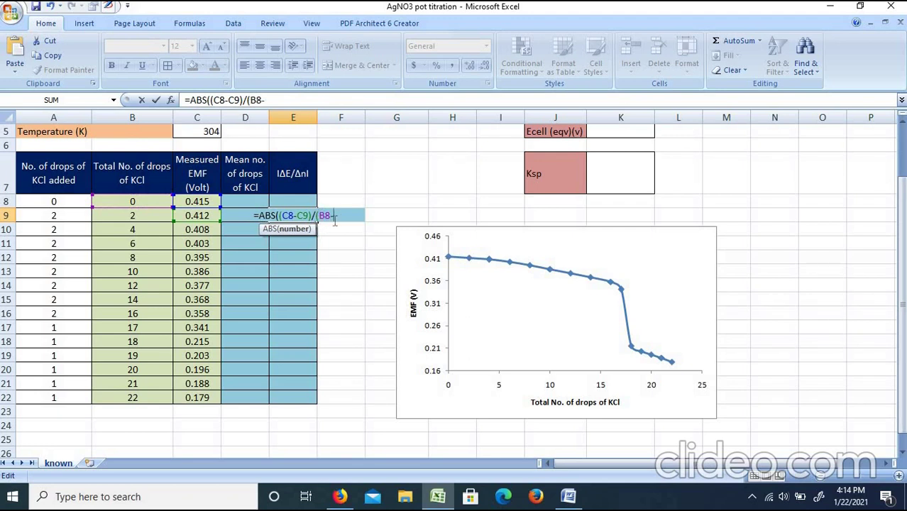
left_click(150, 214)
type(")")
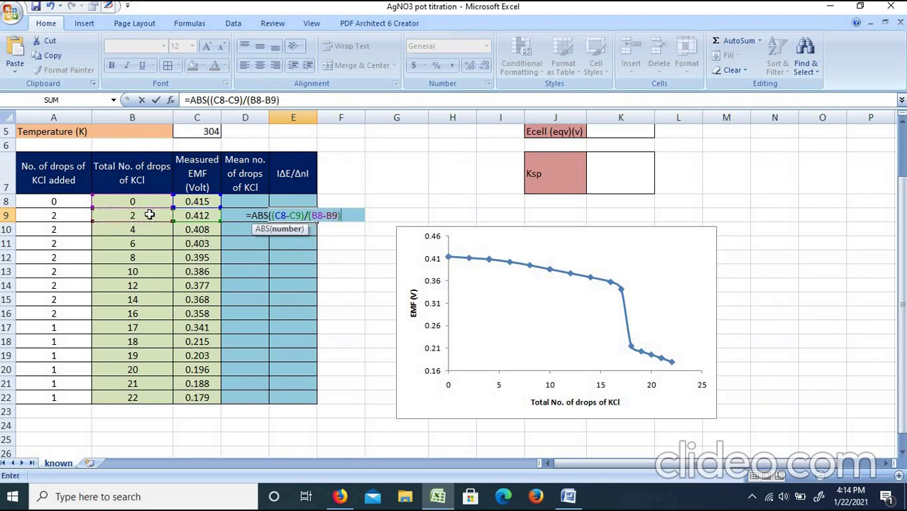
key("Return")
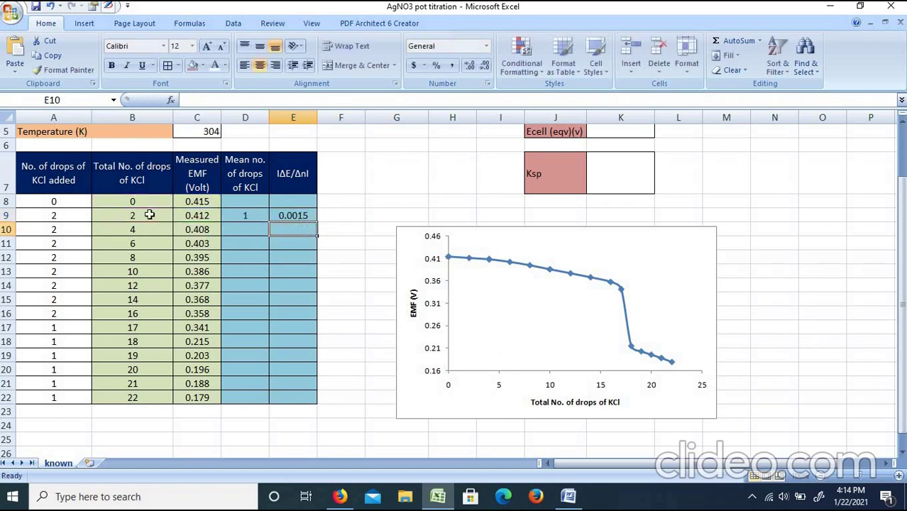
Fill the D9:E9 formulas down through row 22 and check the copied results.
left_click_drag(256, 216, 308, 219)
double_click(319, 222)
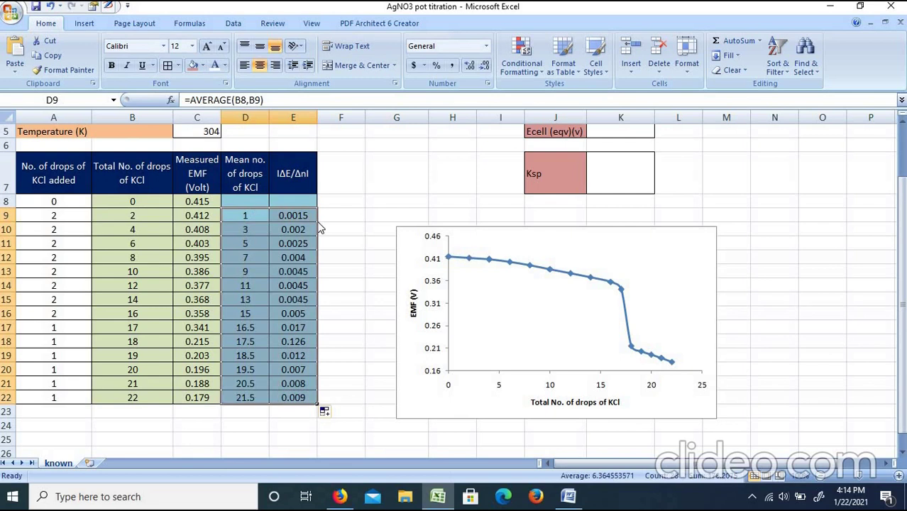
left_click(348, 249)
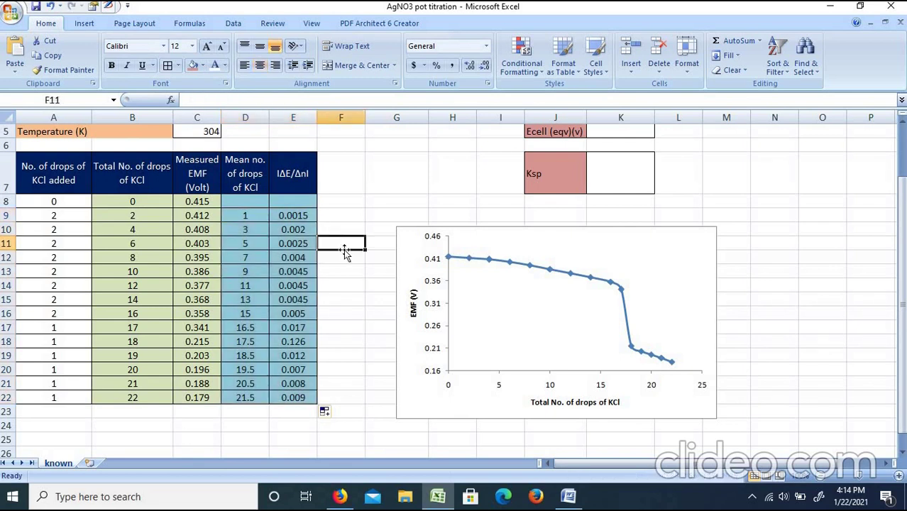
left_click(306, 254)
left_click(303, 312)
Highlight the peak ΔE/Δn value 0.126 in E18 with red fill.
key("Down")
key("Down")
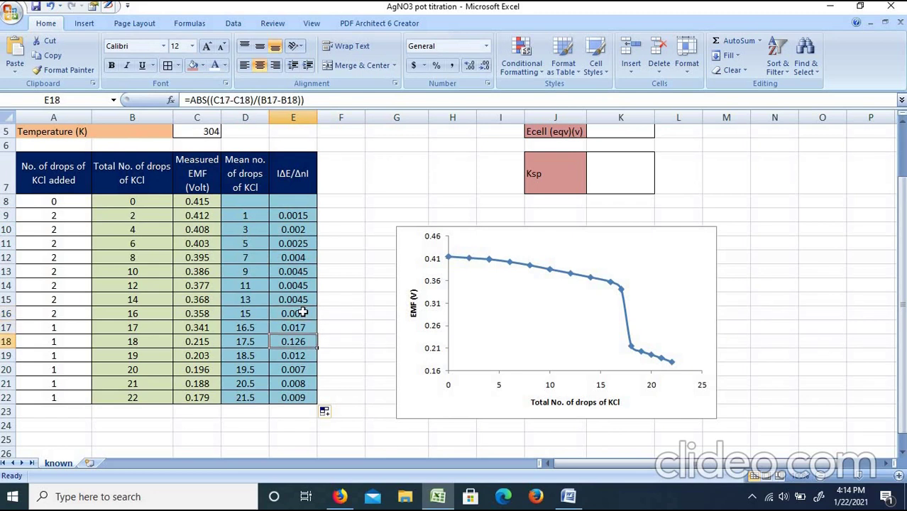
left_click(205, 66)
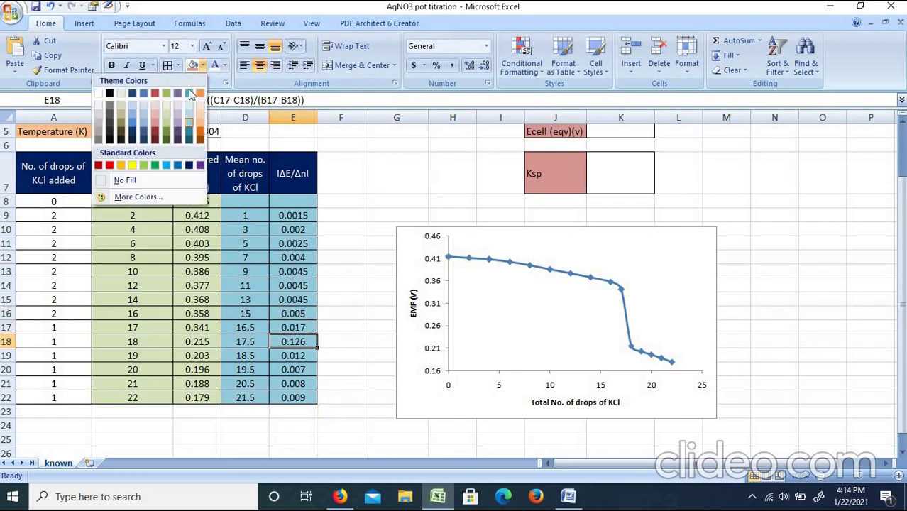
left_click(110, 167)
left_click(328, 271)
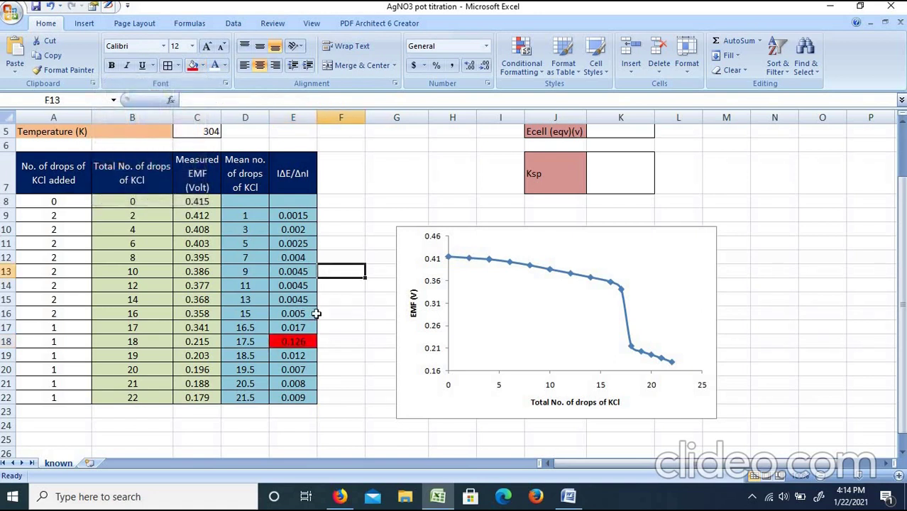
Fill the matching mean drop count 17.5 in D18 red as well.
left_click(307, 342)
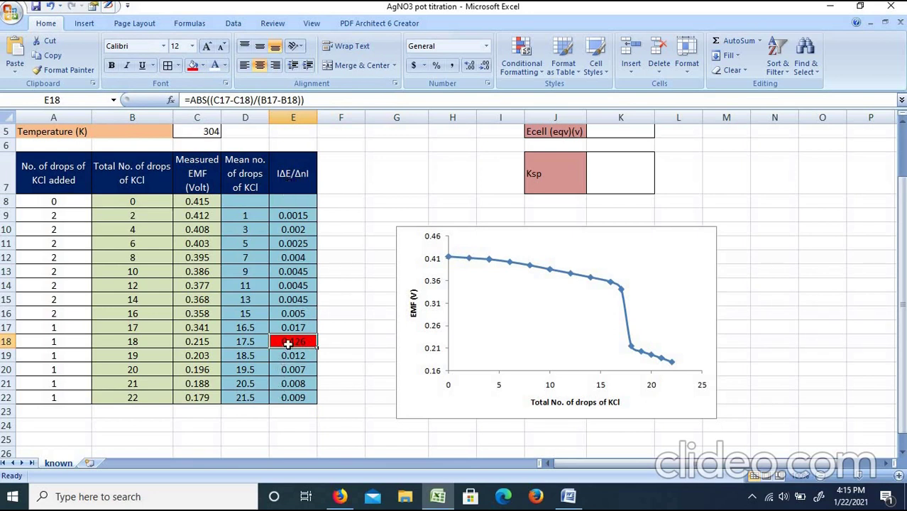
key("Left")
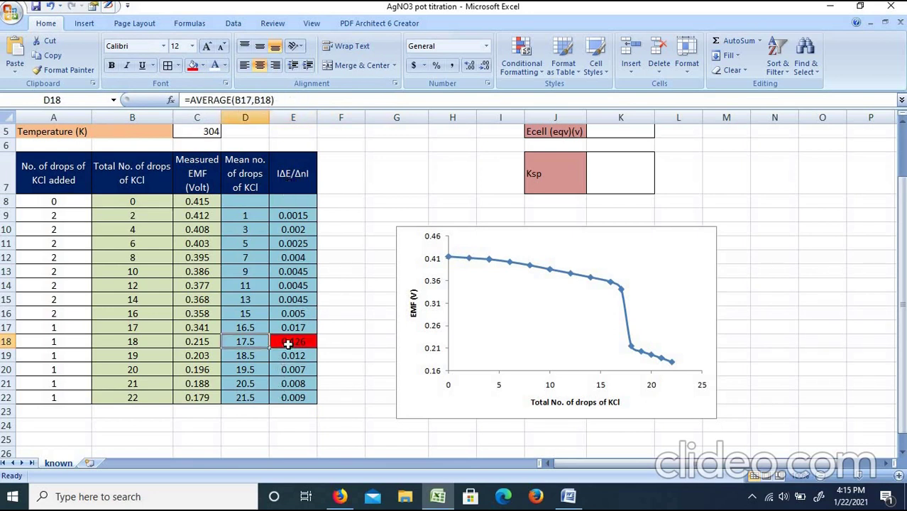
key("Left")
left_click(262, 342)
left_click(194, 67)
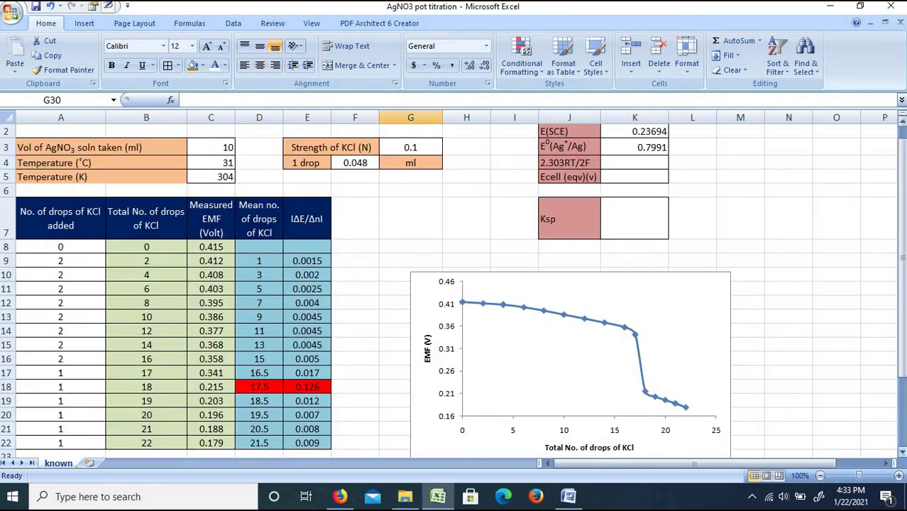
Enter 17.5 as the equivalence point drop count in B27.
left_click(902, 452)
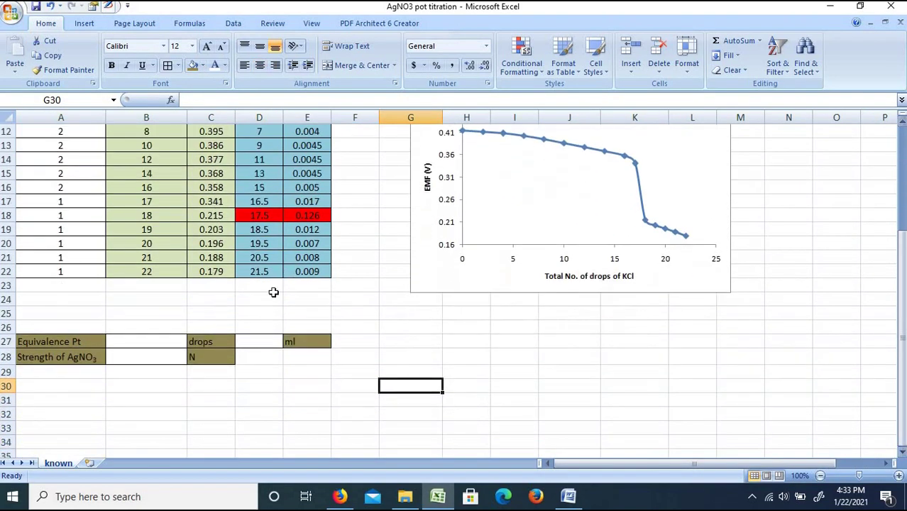
left_click(181, 341)
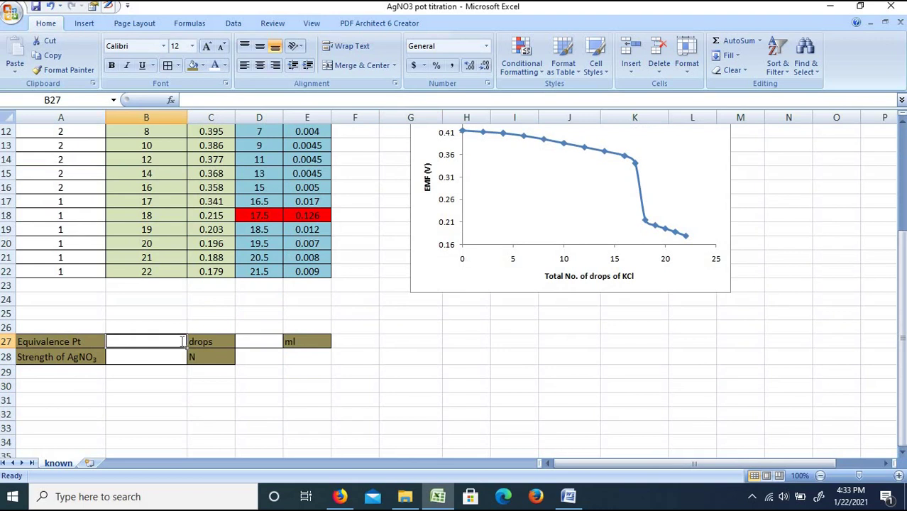
type("17.5")
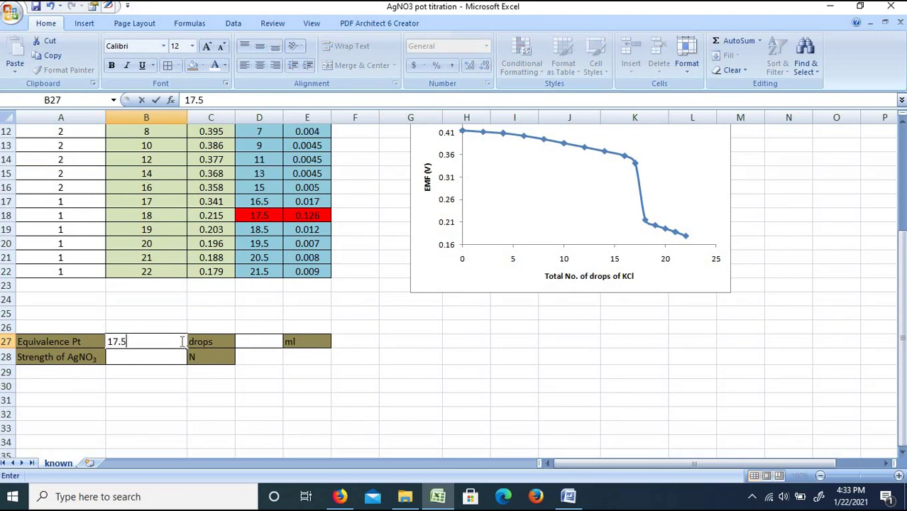
left_click(250, 342)
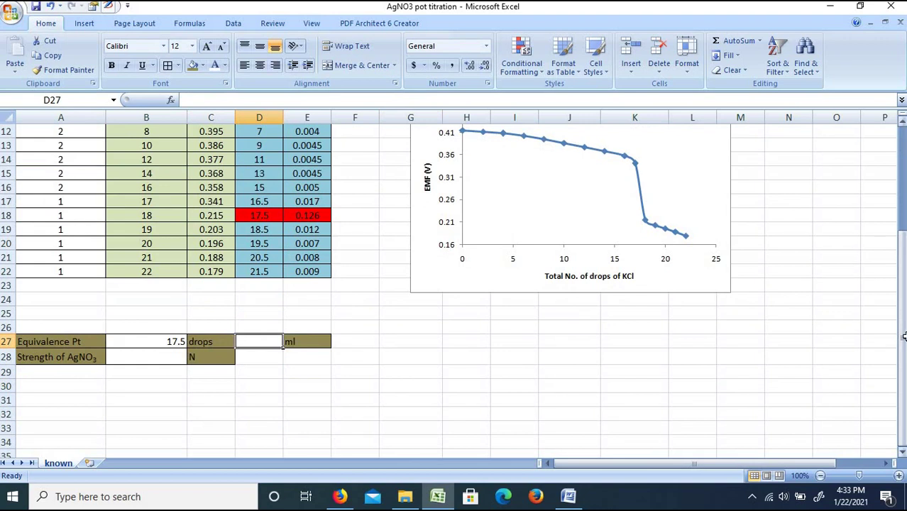
Convert the equivalence point to ml with =B27*.048 in D27, giving 0.84 ml.
left_click_drag(900, 336, 884, 193)
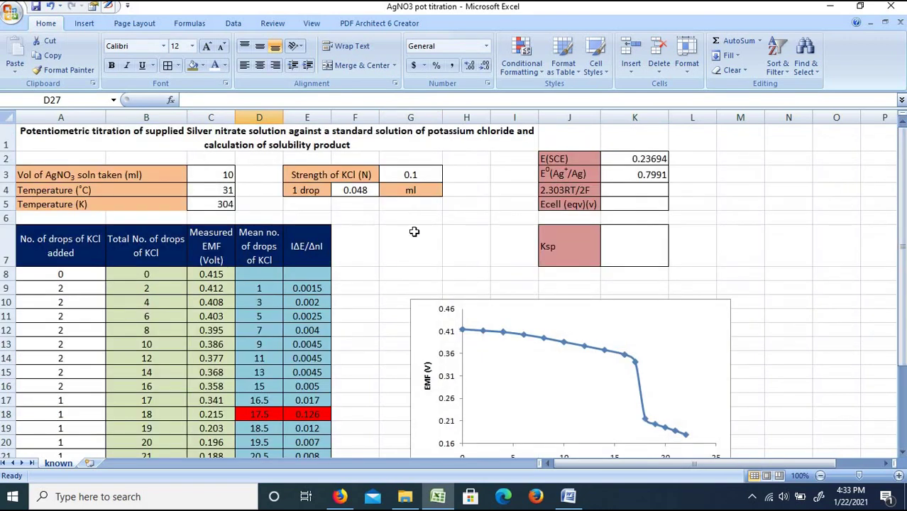
left_click_drag(901, 196, 898, 262)
type("=")
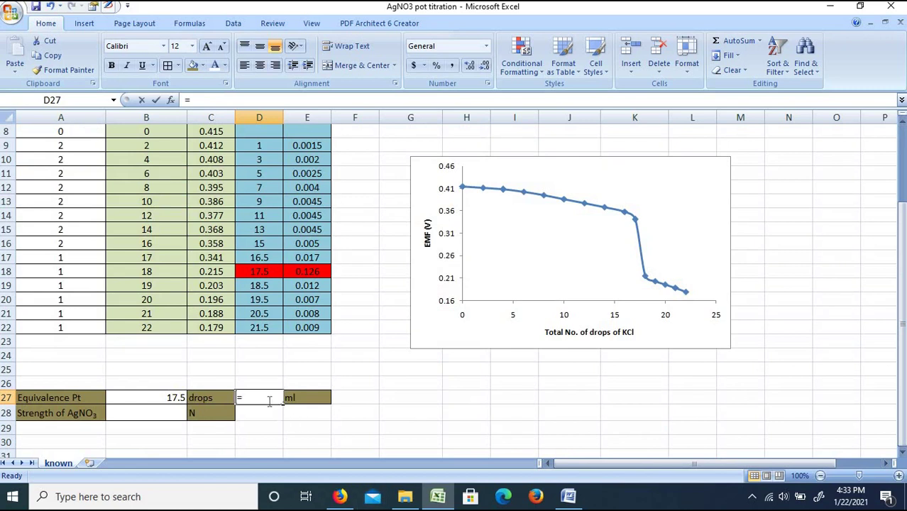
left_click(165, 397)
type("*.048")
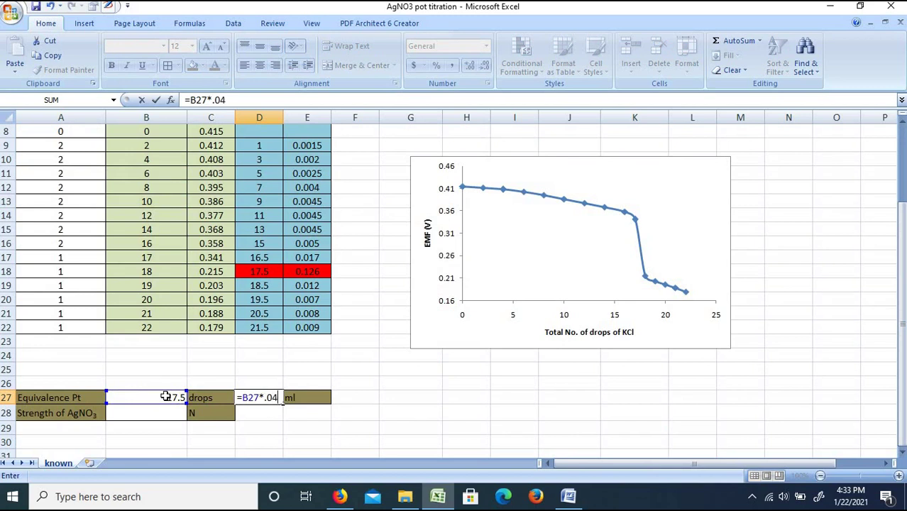
key("Return")
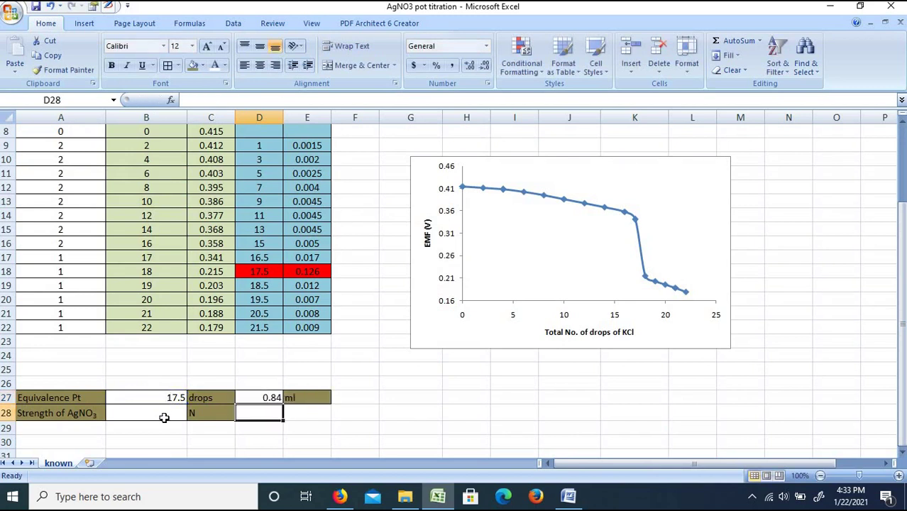
Compute the AgNO3 strength with =D27*0.1/10 in B28, giving 0.0084 N.
left_click(164, 417)
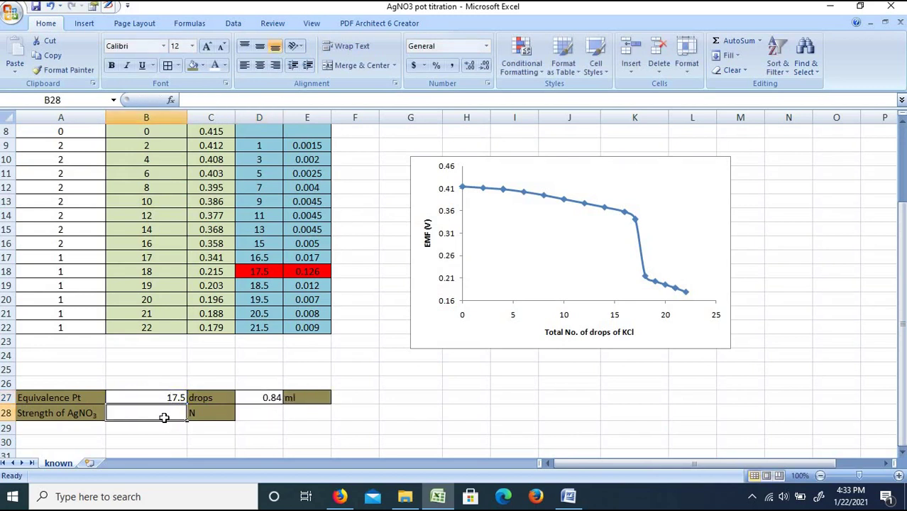
type("=")
left_click(252, 399)
type("*")
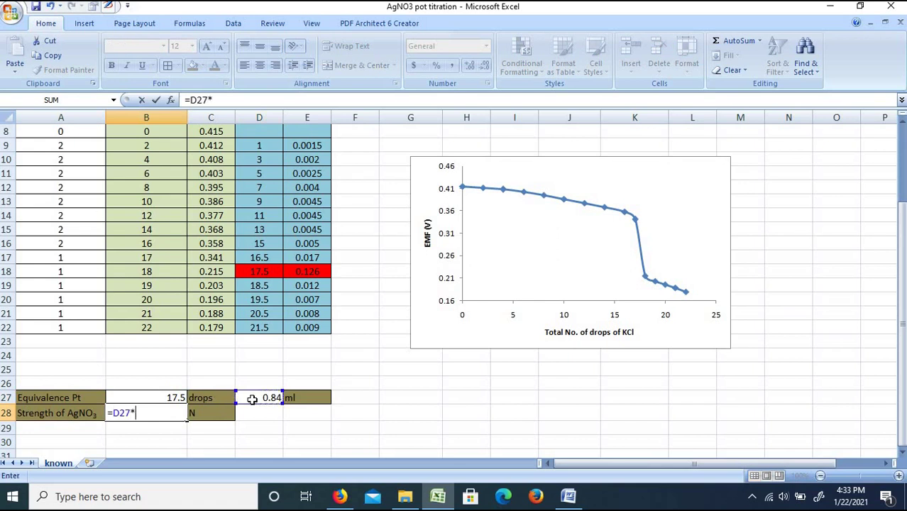
type("0.1/10")
key("Return")
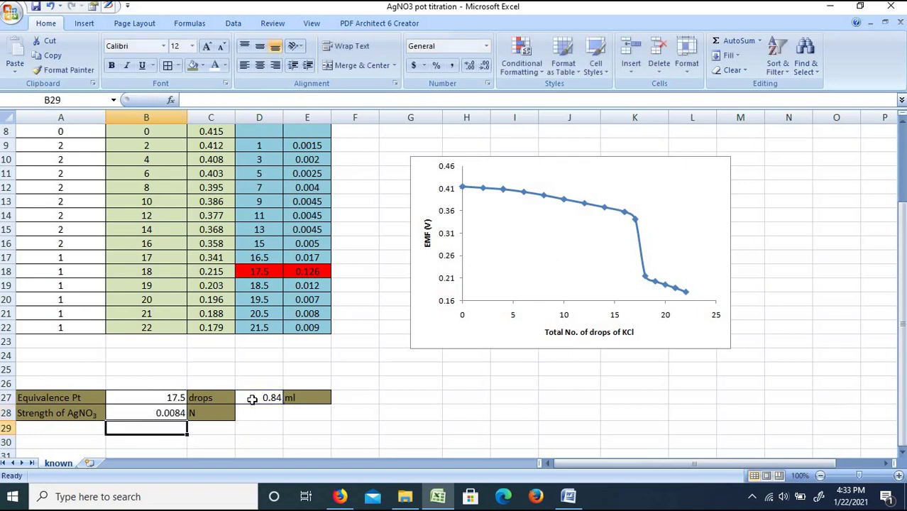
left_click(268, 412)
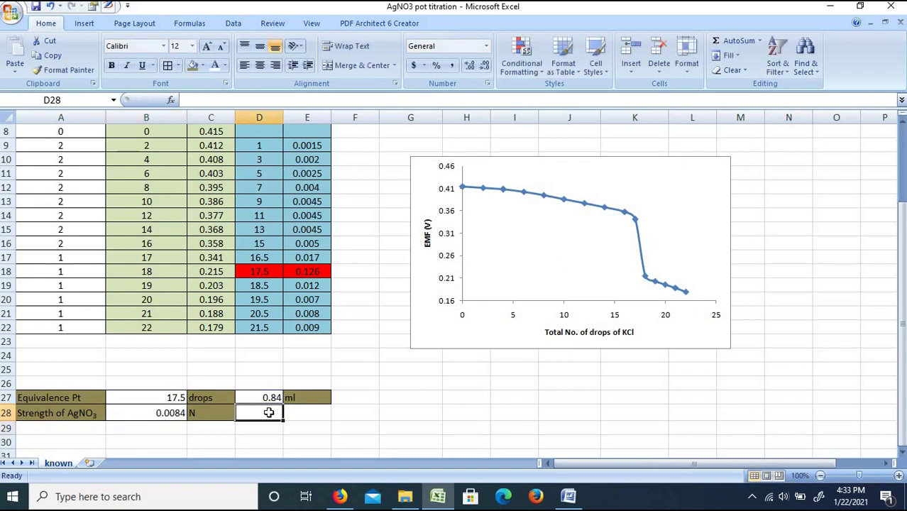
left_click(219, 419)
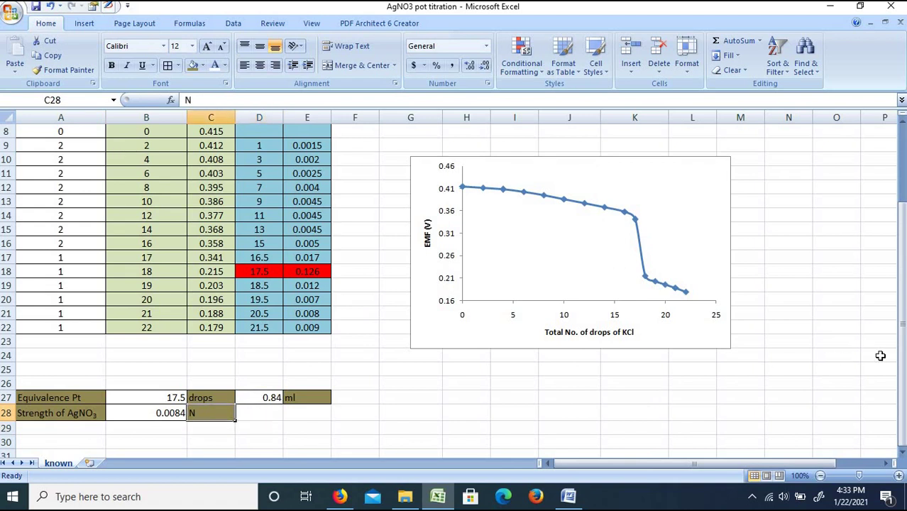
left_click_drag(904, 358, 905, 304)
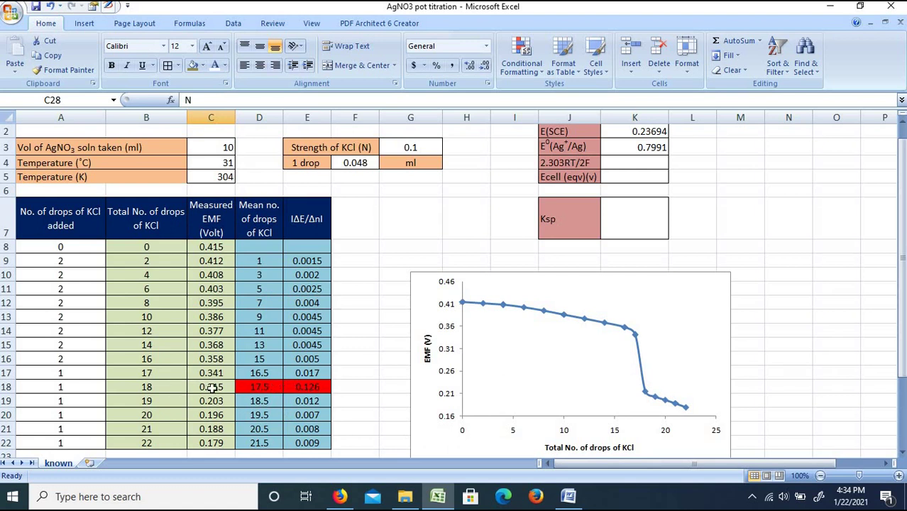
left_click(165, 376)
left_click(166, 386)
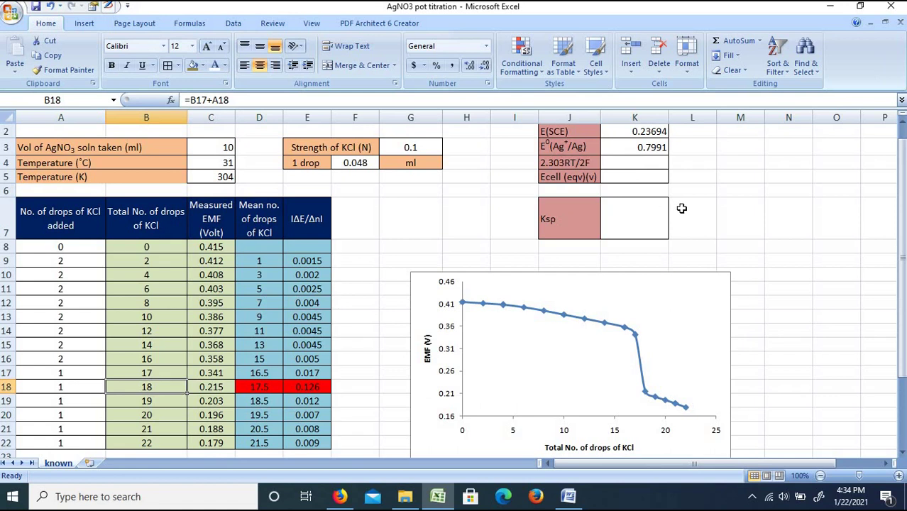
left_click(684, 208)
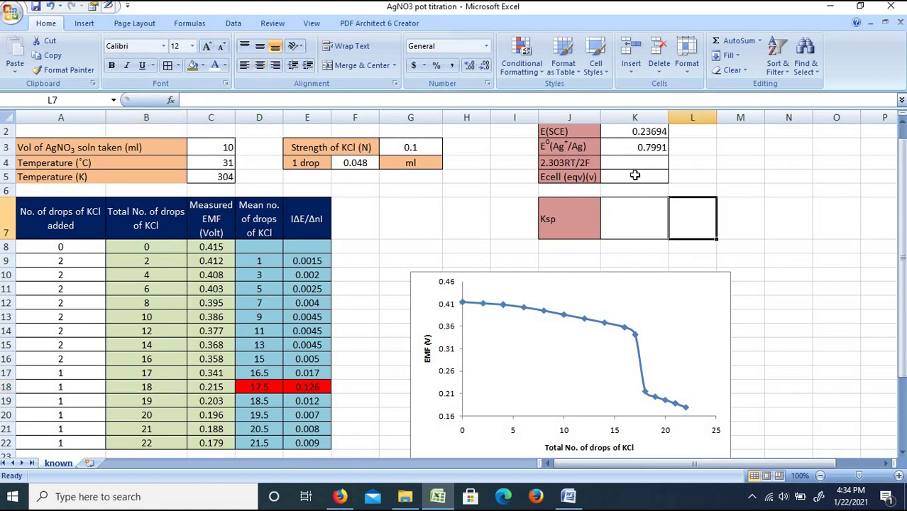
left_click(635, 176)
Enter =FORECAST(17.5,C17:C18,B17:B18) in K5 to get an Ecell of 0.278 V.
type("=")
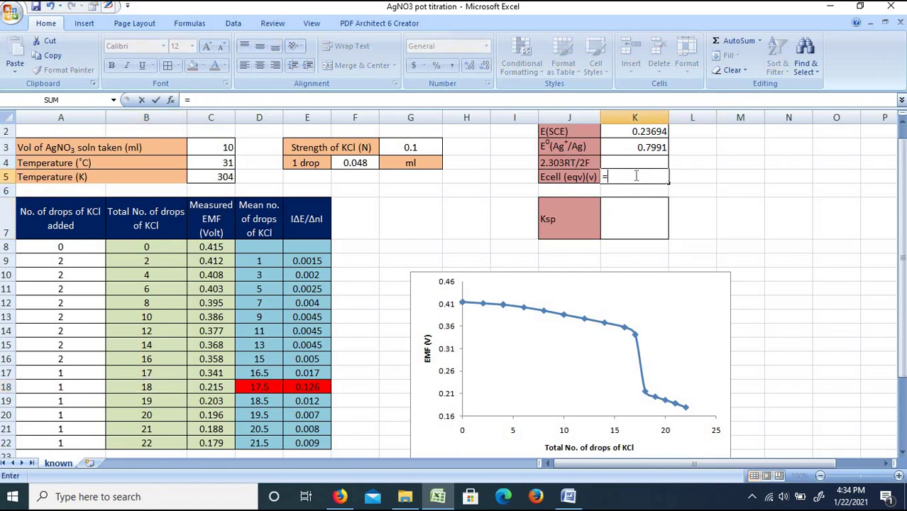
type("For")
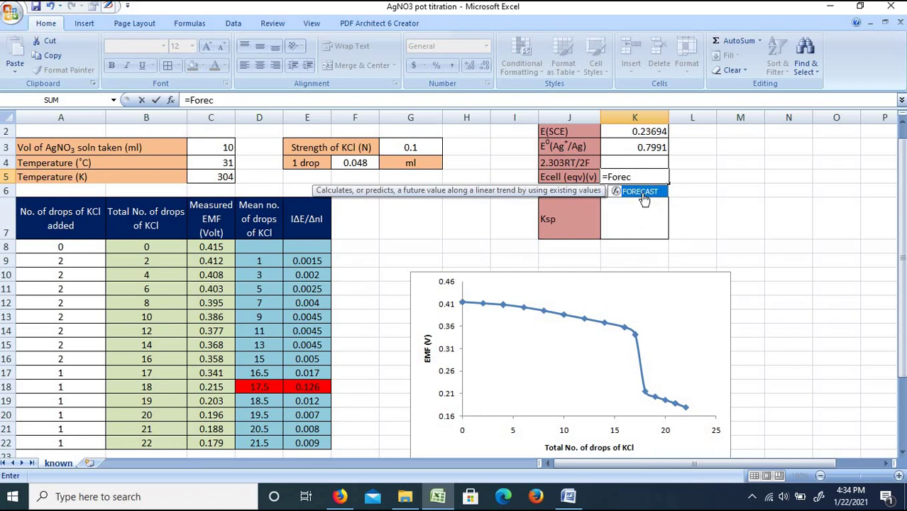
type("ec")
double_click(643, 193)
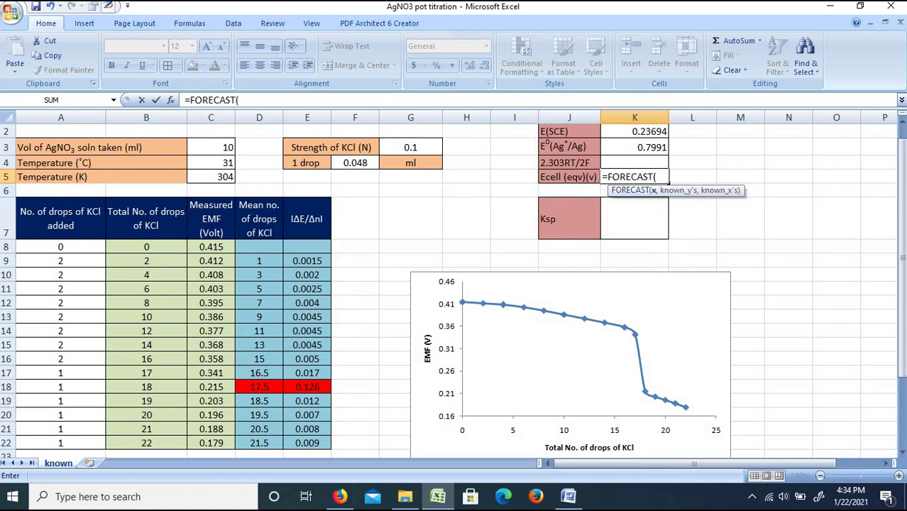
type("17.5,")
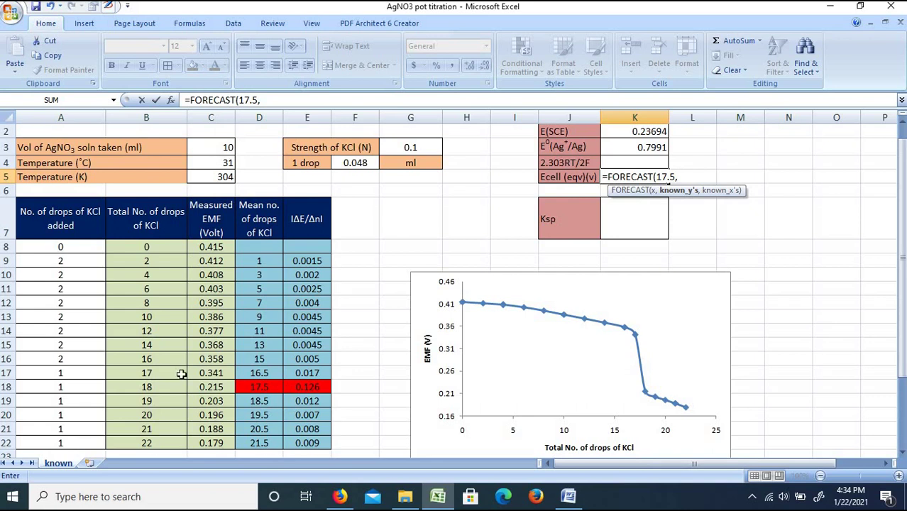
left_click_drag(206, 375, 211, 387)
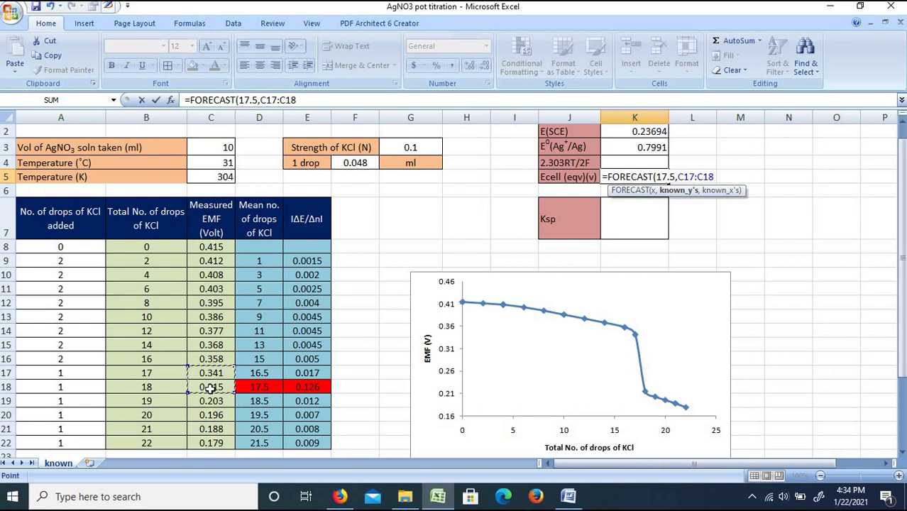
type(",")
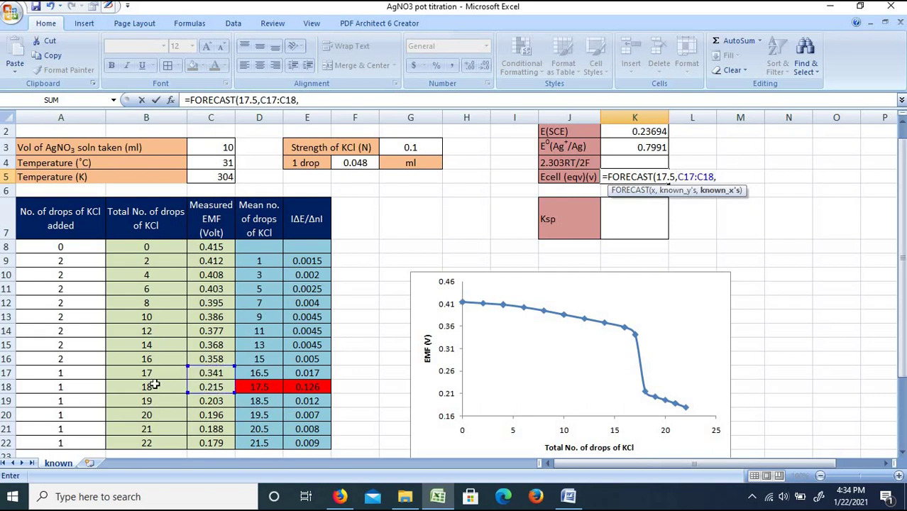
left_click_drag(161, 372, 165, 387)
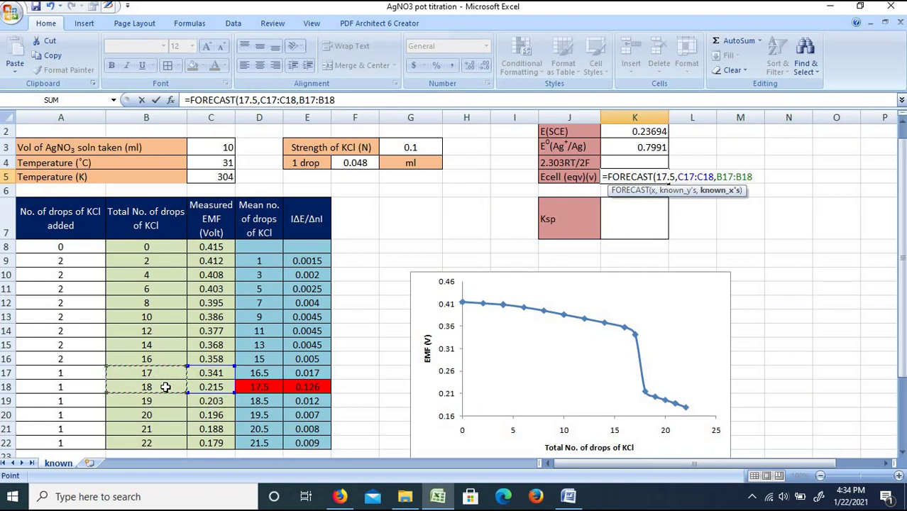
type(")")
key("Return")
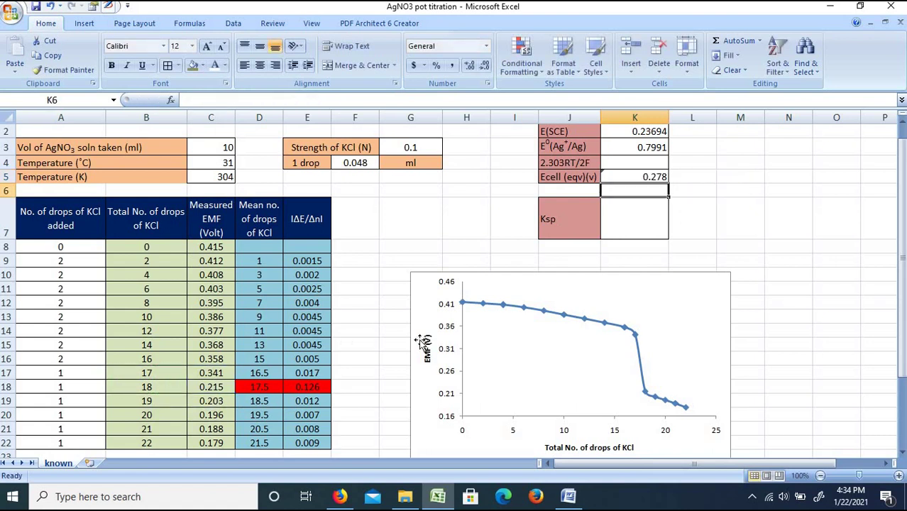
left_click(701, 178)
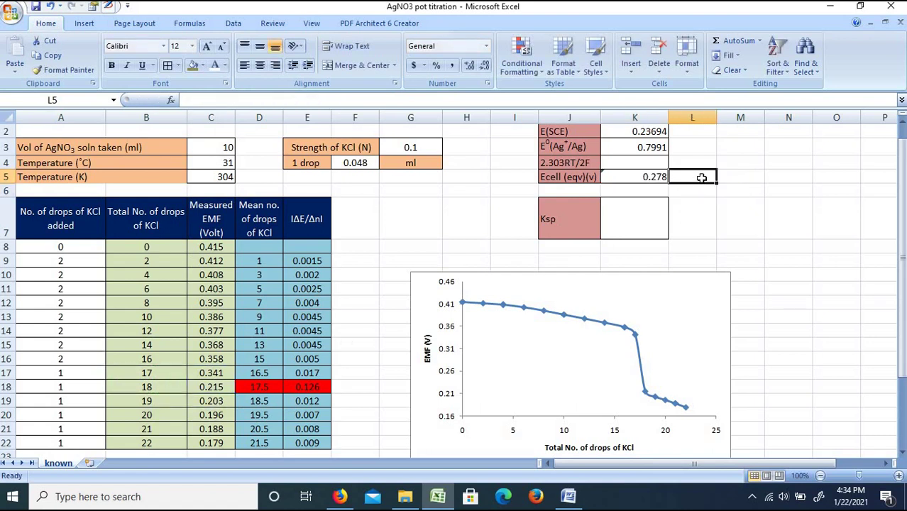
left_click(656, 177)
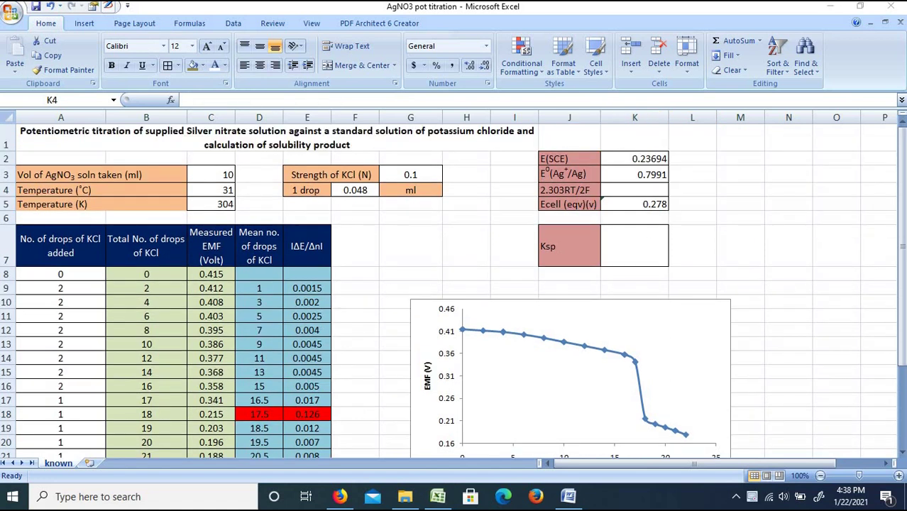
Compute 2.303RT/2F in K4 as =2.303*8.314*C5/(2*96500), giving 0.030159229.
left_click(630, 189)
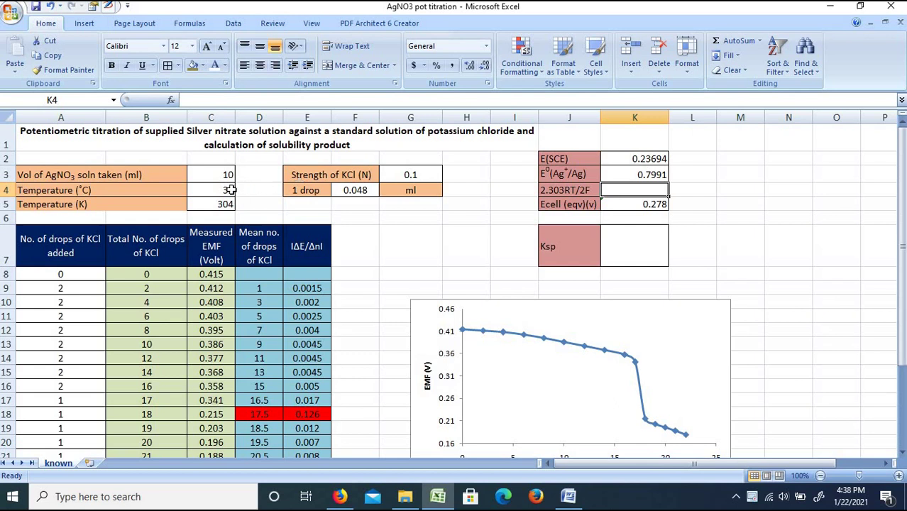
left_click(224, 211)
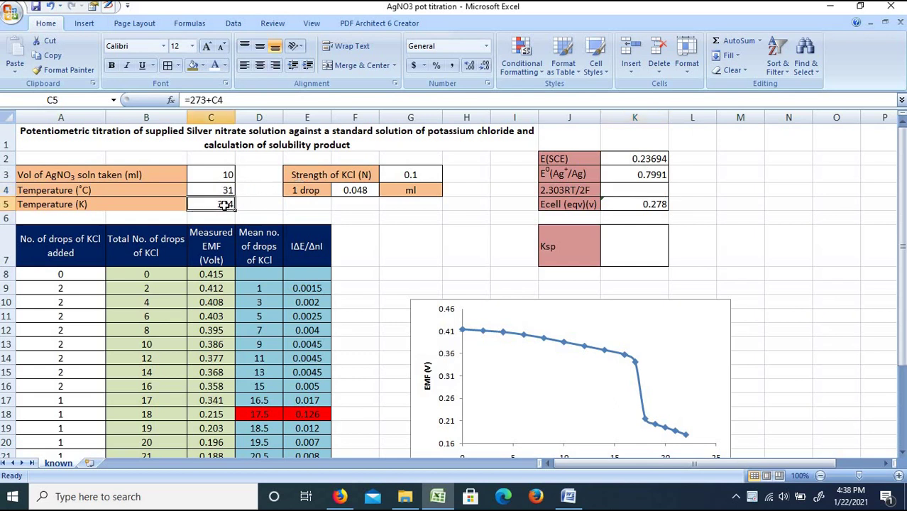
left_click(621, 190)
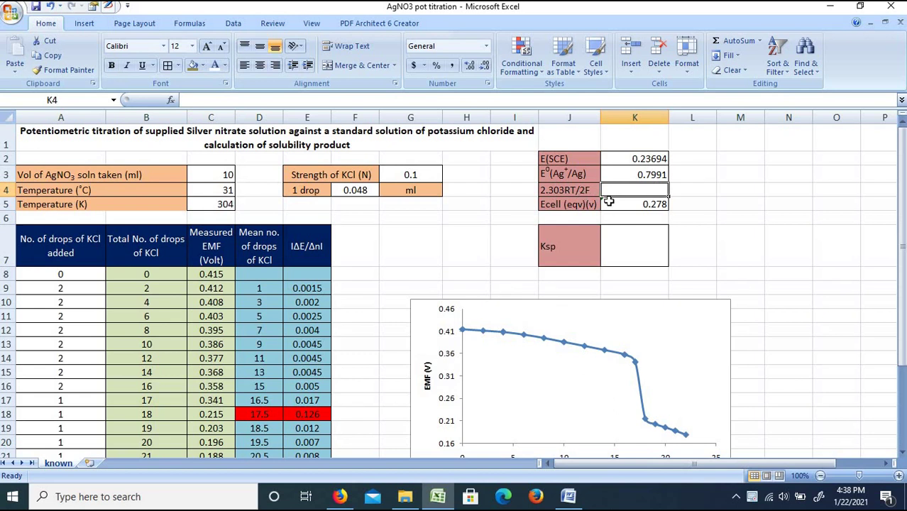
type("=2.3")
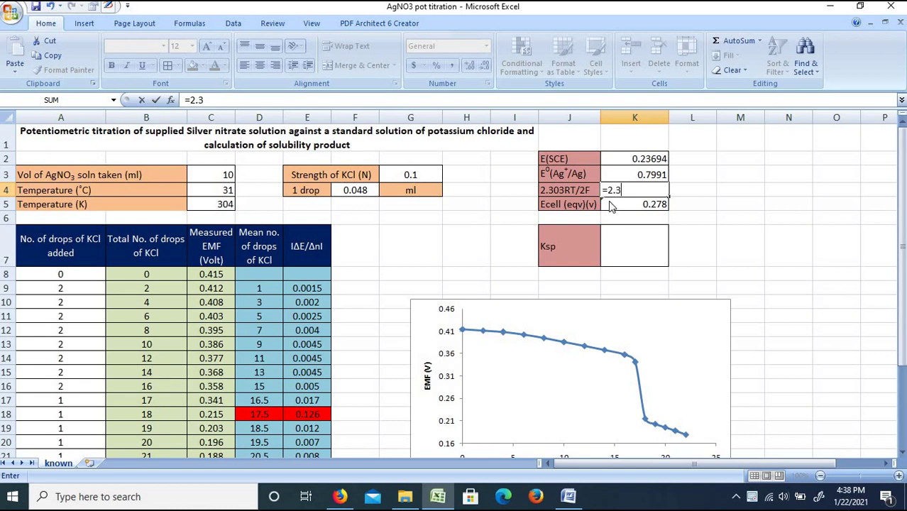
type("03*8.31")
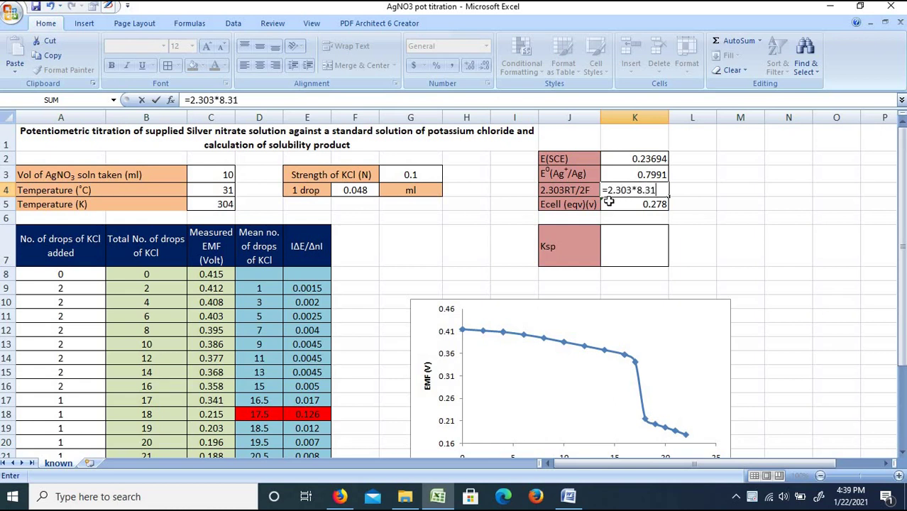
type("4*")
left_click(226, 204)
type("/(")
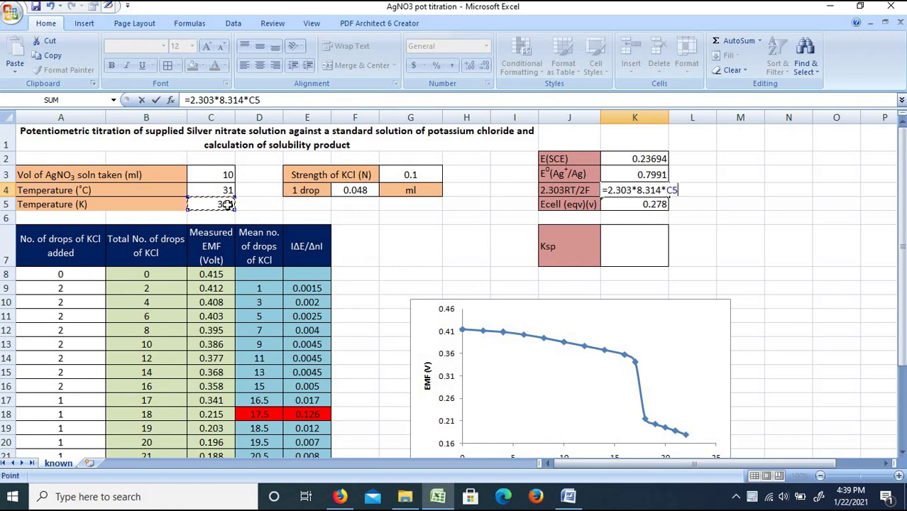
type("2*96500)")
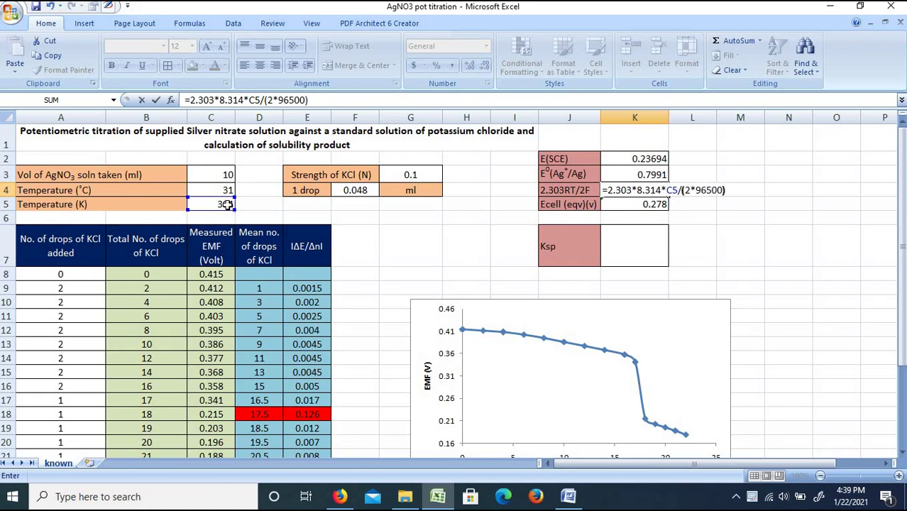
key("Return")
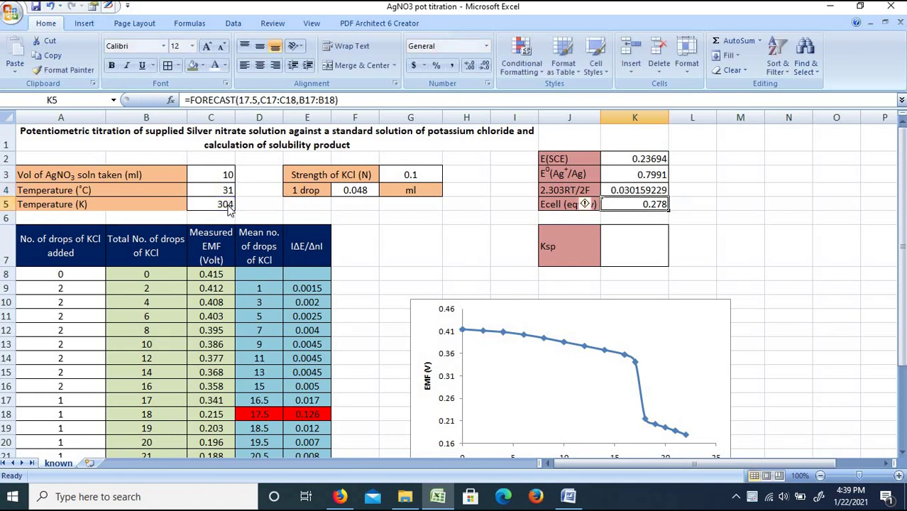
left_click(635, 251)
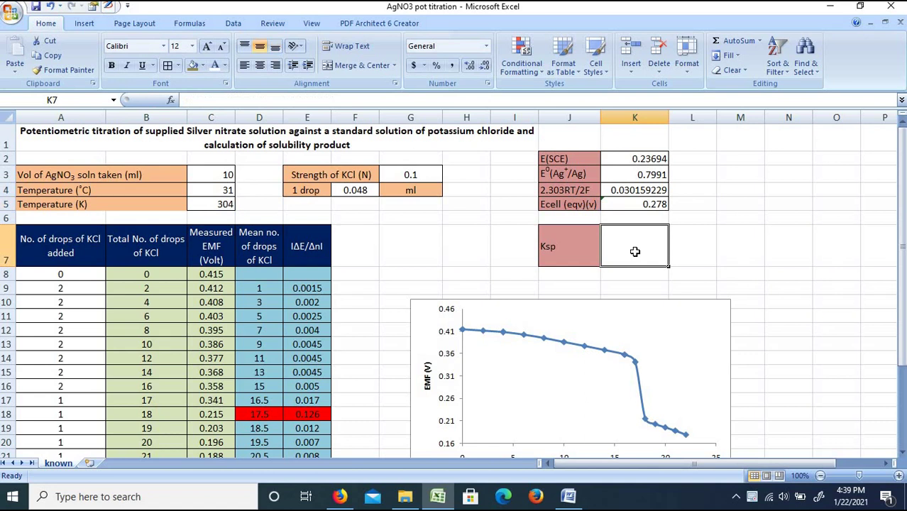
Enter =10^((K5+K2-K3)/K4) in K7, giving a Ksp of 3.7845E-10.
type("=")
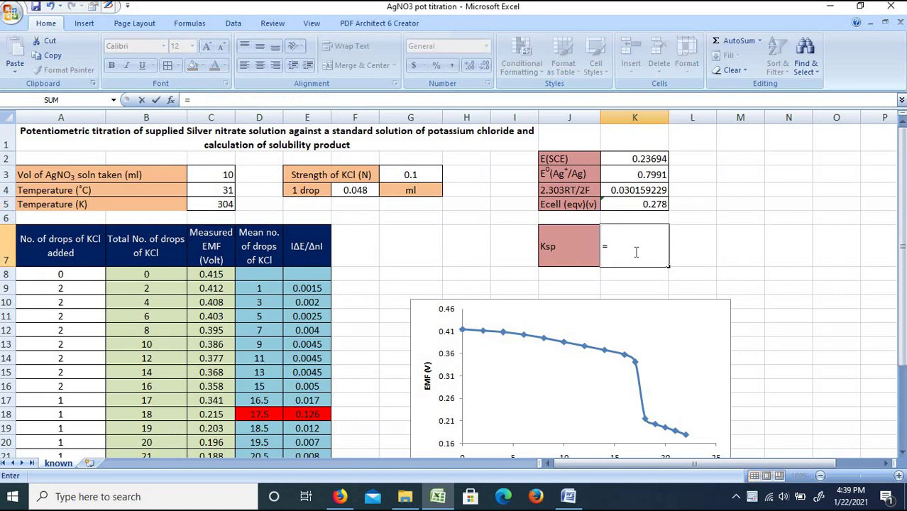
type("10^((")
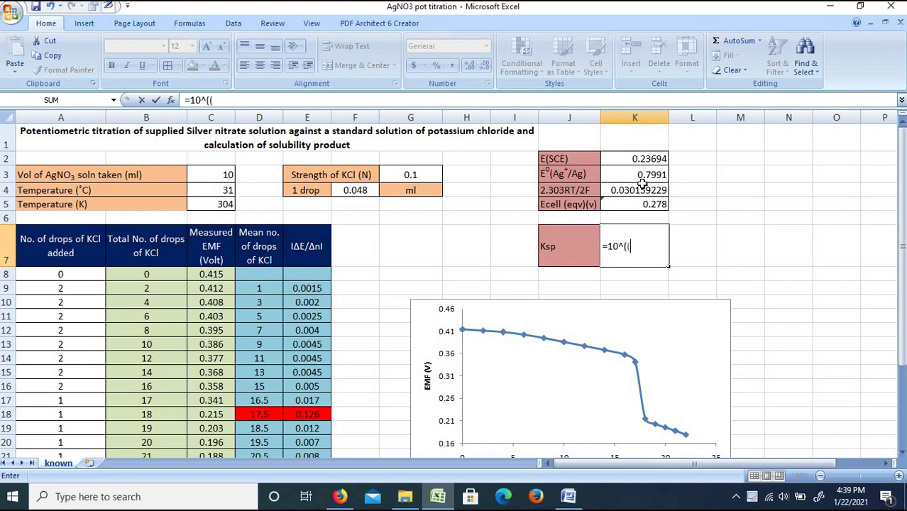
left_click(632, 207)
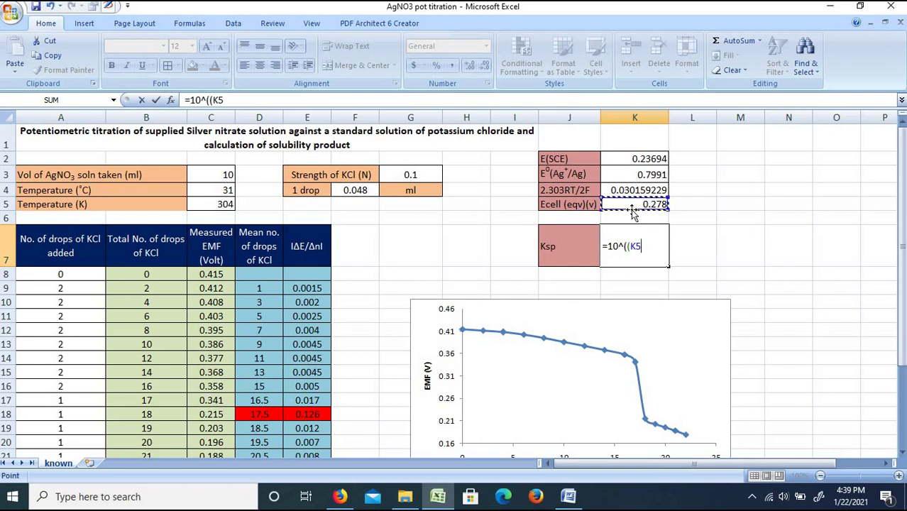
type("+")
left_click(638, 159)
type("-")
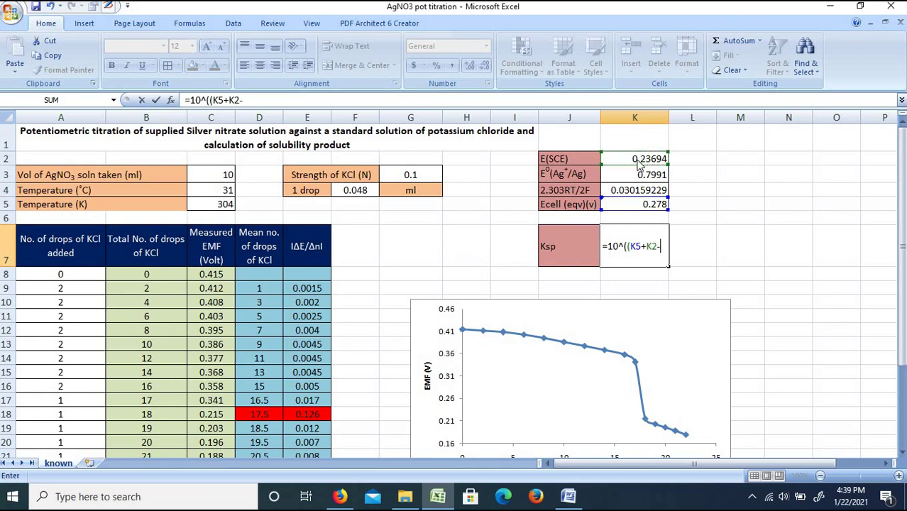
left_click(641, 176)
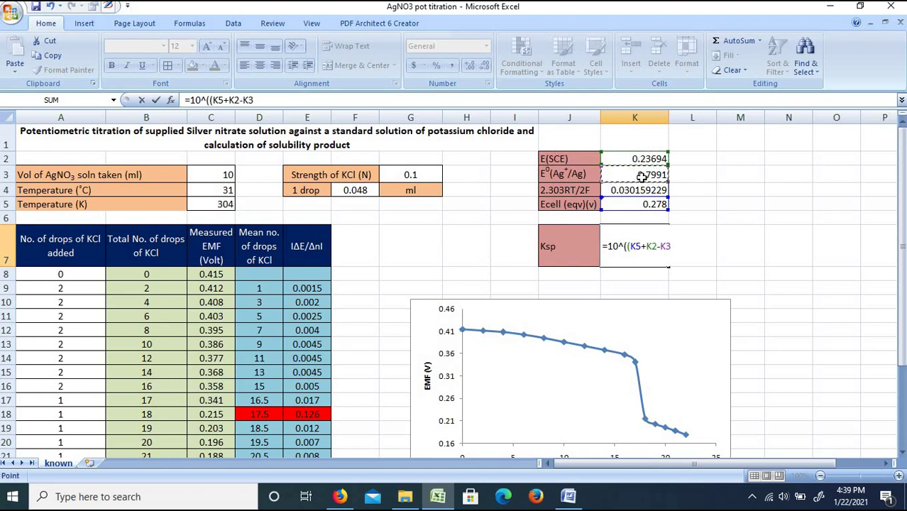
type(")/")
left_click(641, 189)
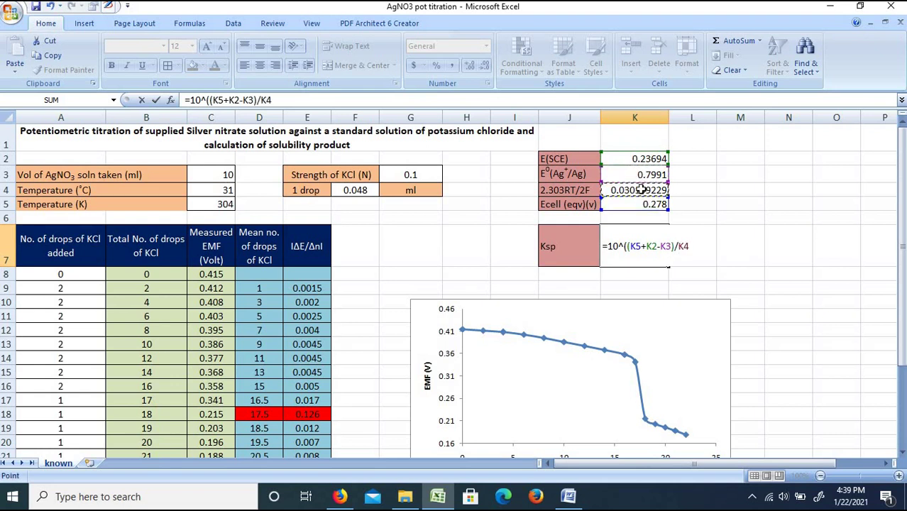
type(")")
key("Return")
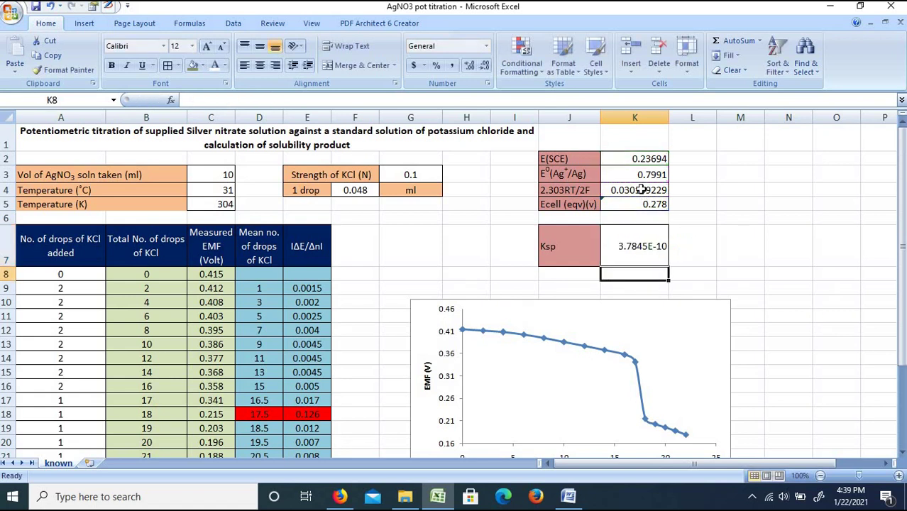
left_click(792, 272)
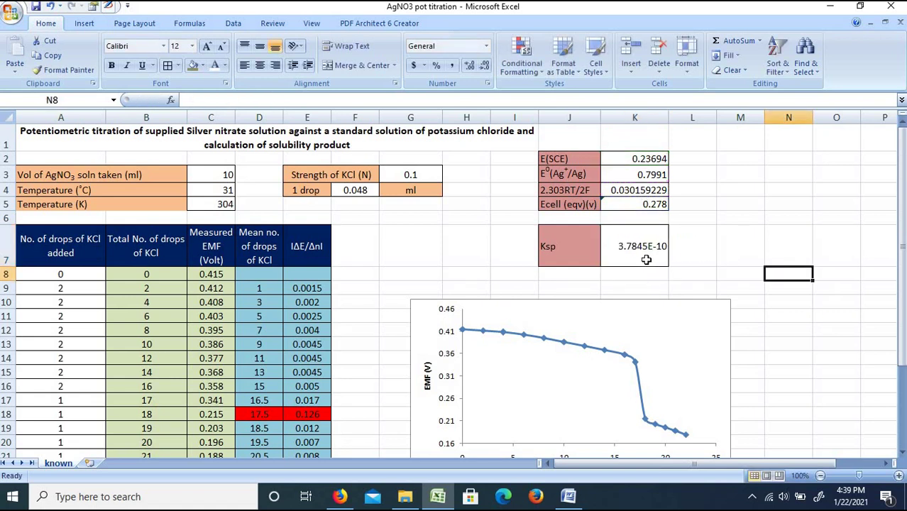